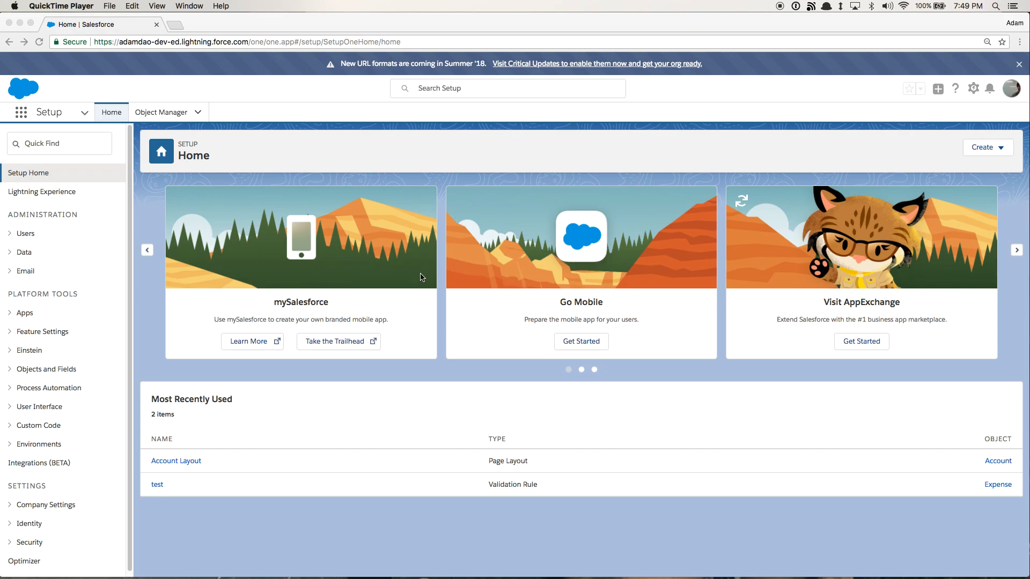
{"action": "left_click", "coordinate": [183, 383]}
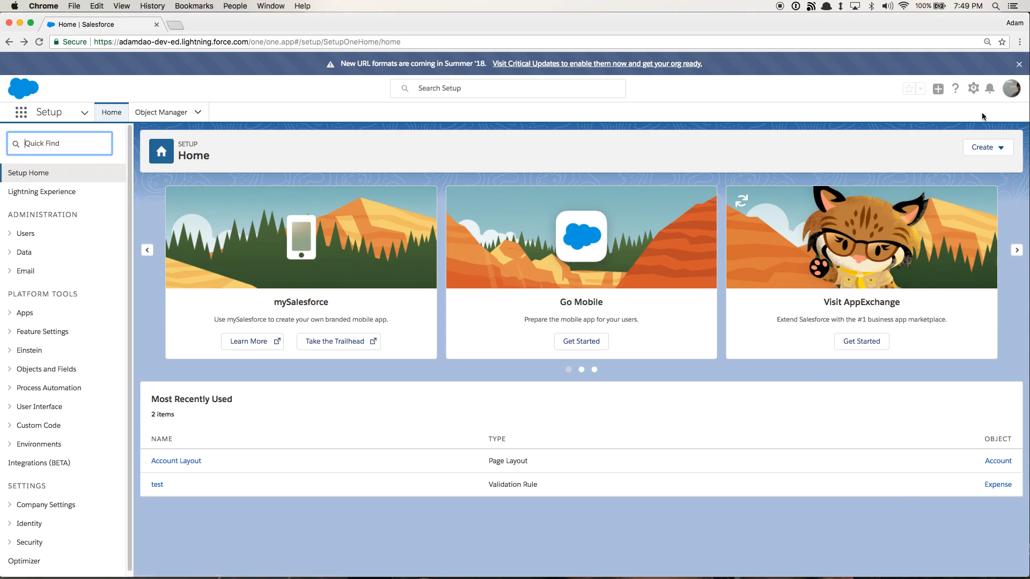
{"action": "left_click", "coordinate": [973, 92]}
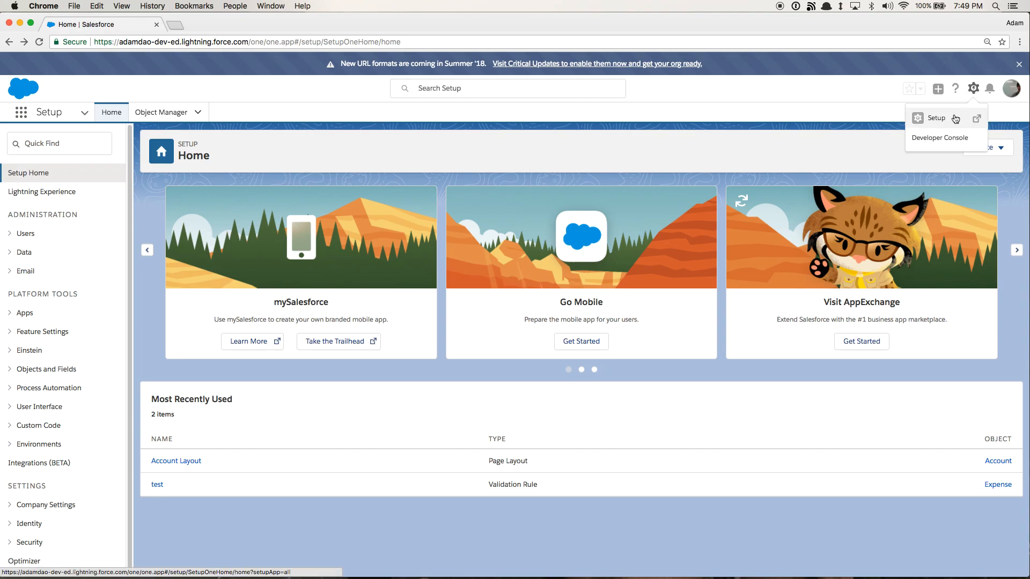
{"action": "left_click", "coordinate": [955, 119]}
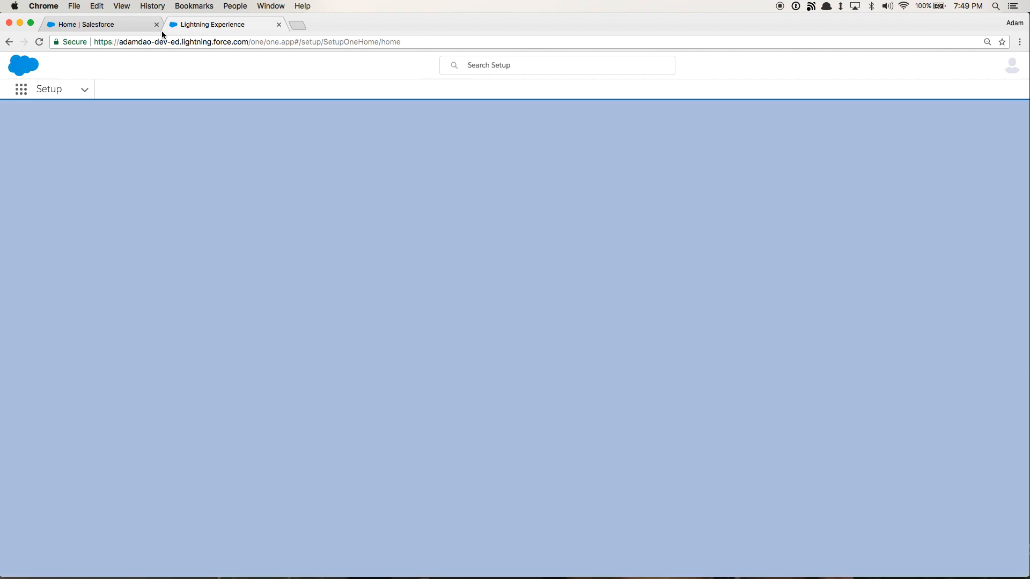
{"action": "key", "text": "super+w"}
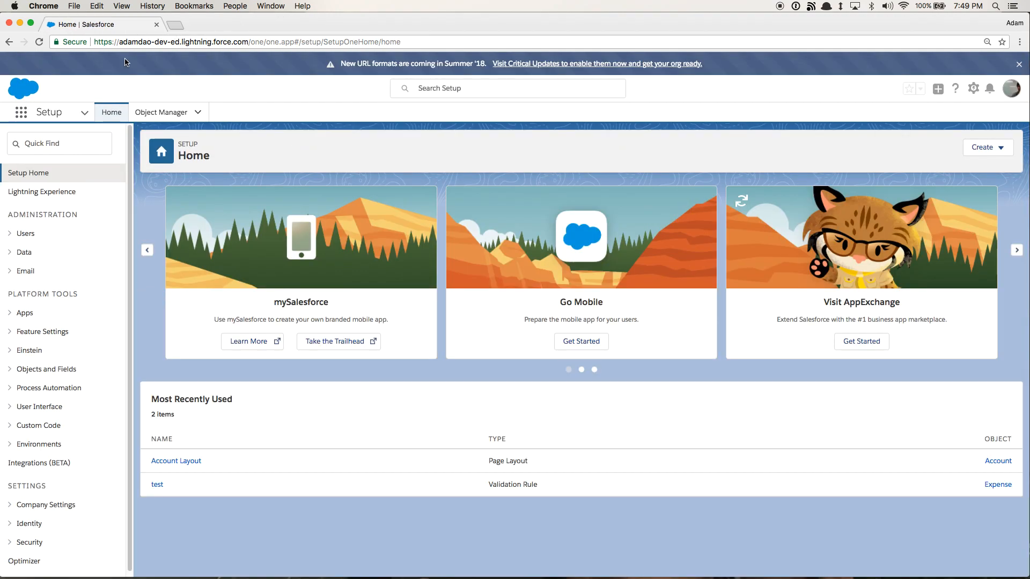
Open the Object Manager and examine the objects' API names
{"action": "left_click", "coordinate": [73, 142]}
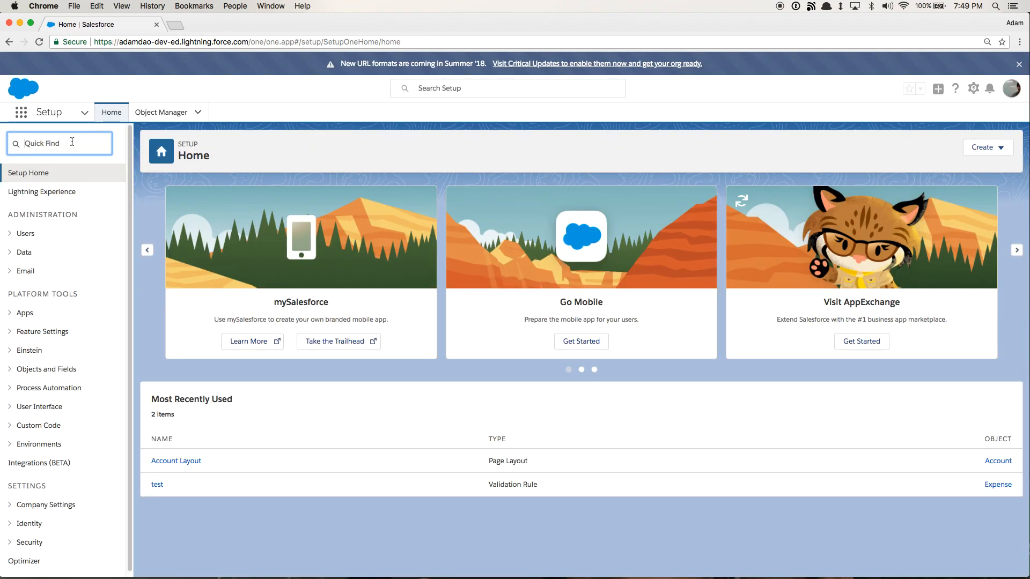
{"action": "left_click", "coordinate": [154, 113]}
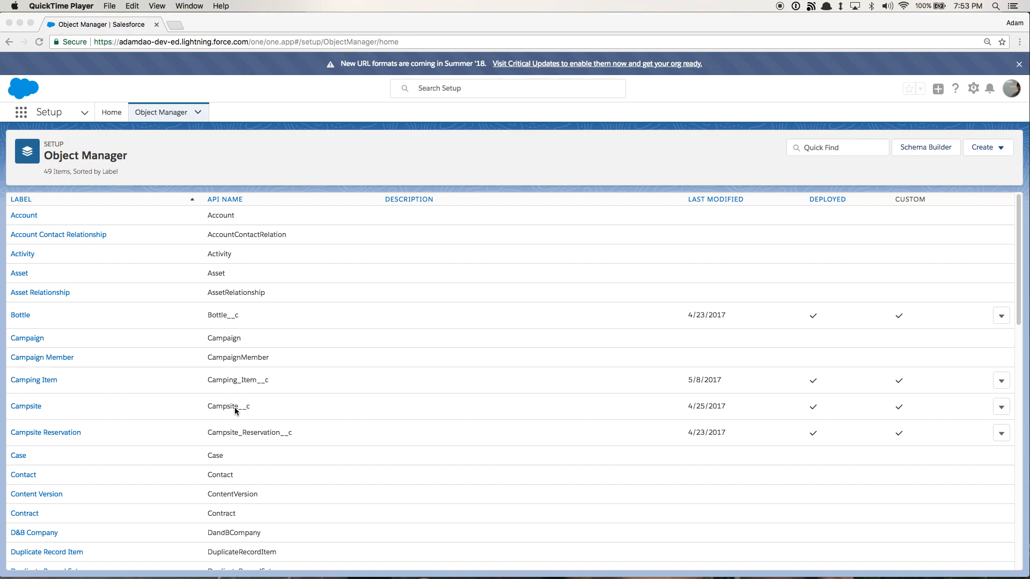
{"action": "left_click", "coordinate": [210, 407]}
{"action": "left_click_drag", "start_coordinate": [251, 407], "coordinate": [204, 405]}
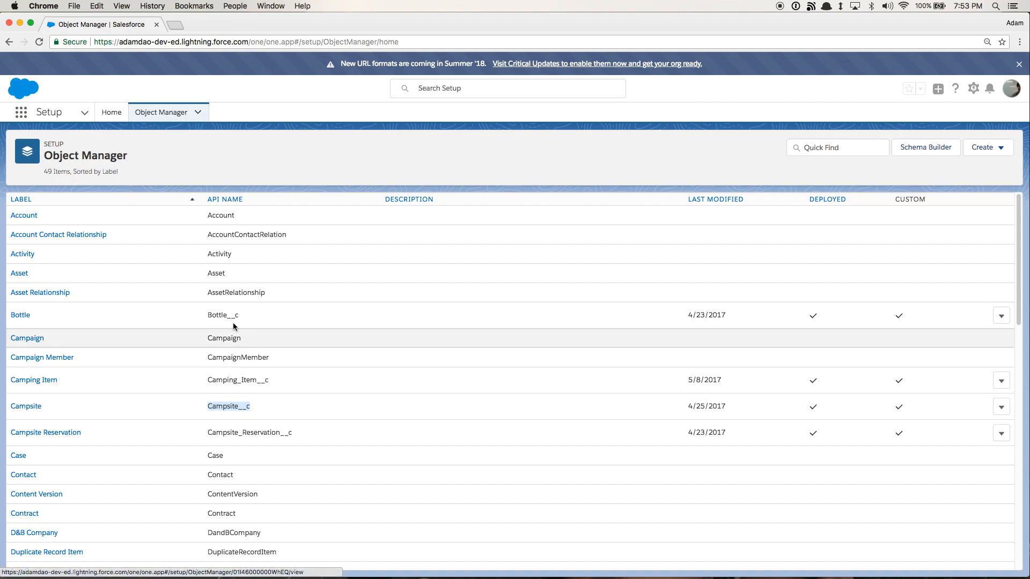
{"action": "left_click_drag", "start_coordinate": [207, 215], "coordinate": [234, 215]}
{"action": "left_click", "coordinate": [234, 215]}
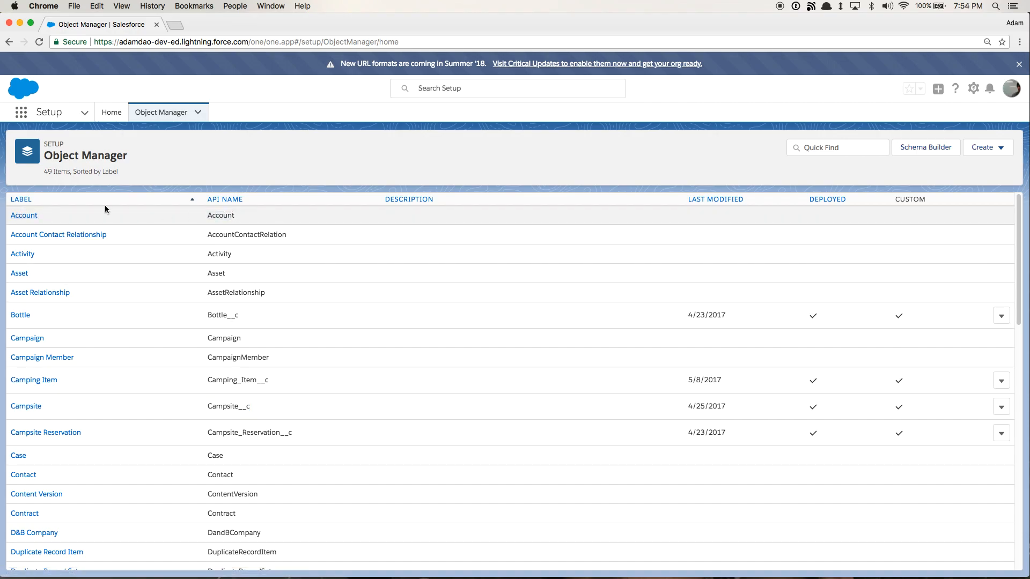
Open the Account object's fields and relationships and start a new custom field
{"action": "left_click", "coordinate": [24, 216]}
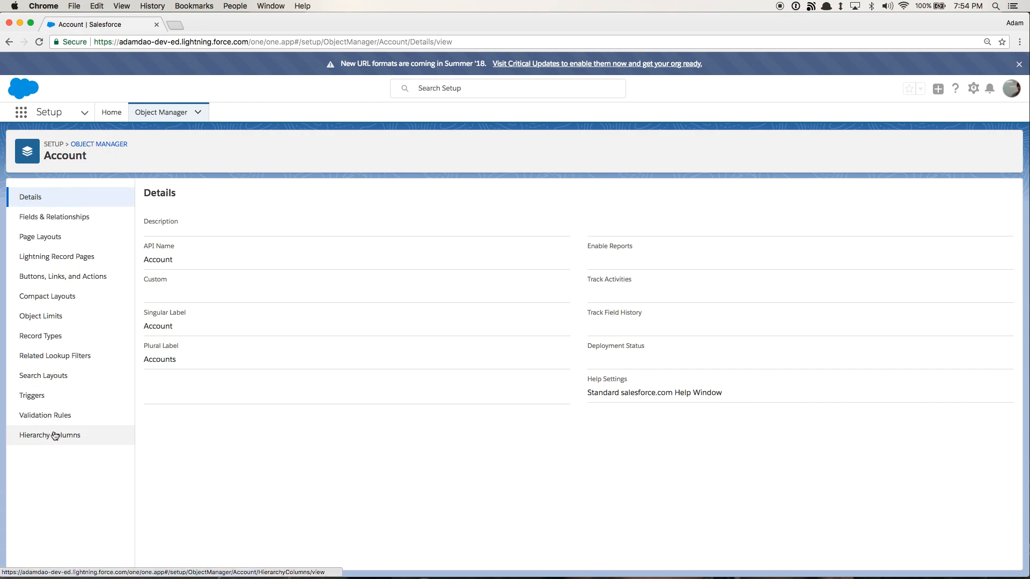
{"action": "left_click", "coordinate": [77, 221]}
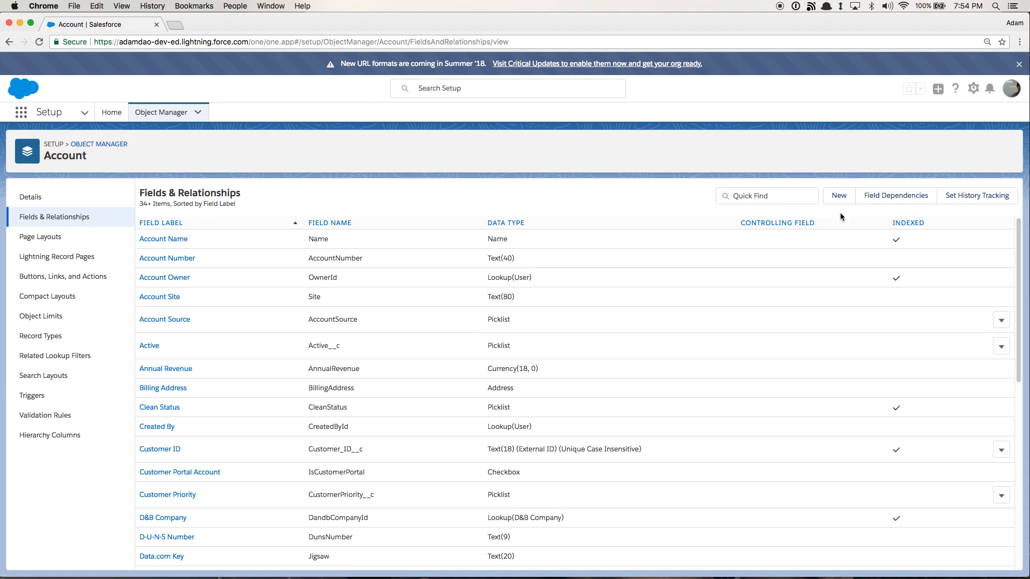
{"action": "left_click", "coordinate": [840, 196]}
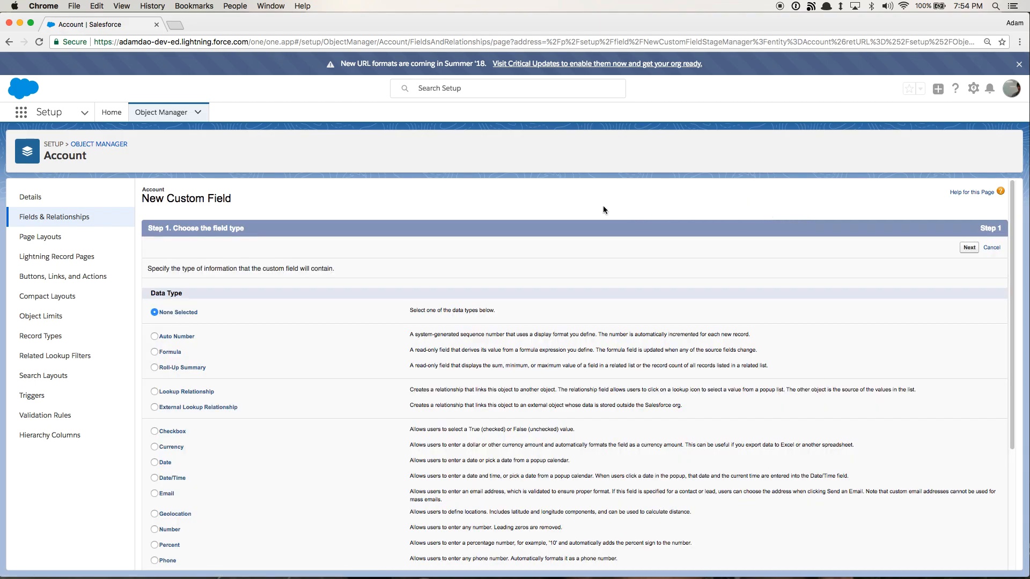
Choose Checkbox as the custom field's data type and continue
{"action": "scroll", "coordinate": [314, 279], "scroll_direction": "down", "scroll_amount": 5}
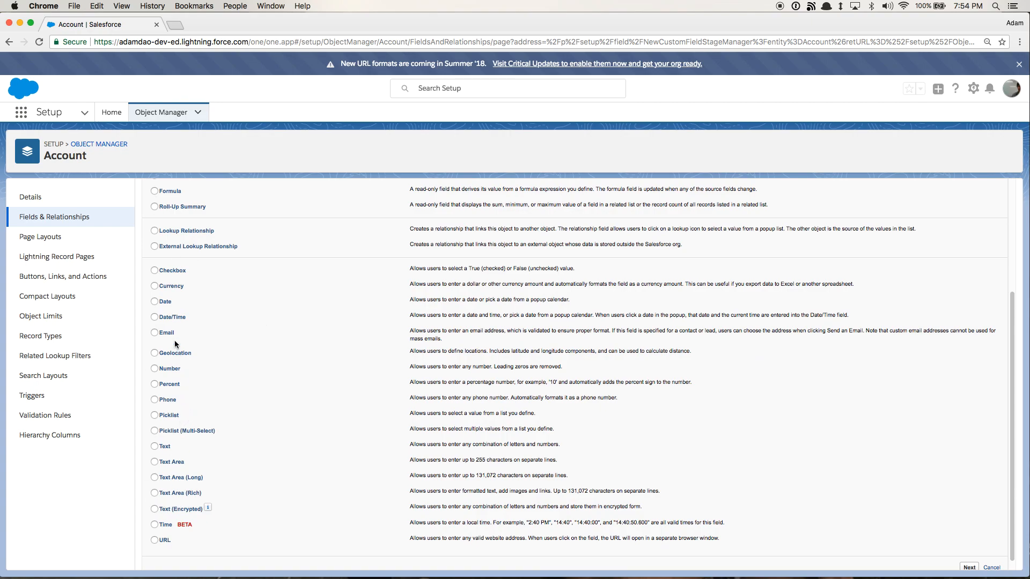
{"action": "left_click", "coordinate": [165, 270]}
{"action": "scroll", "coordinate": [906, 226], "scroll_direction": "up", "scroll_amount": 3}
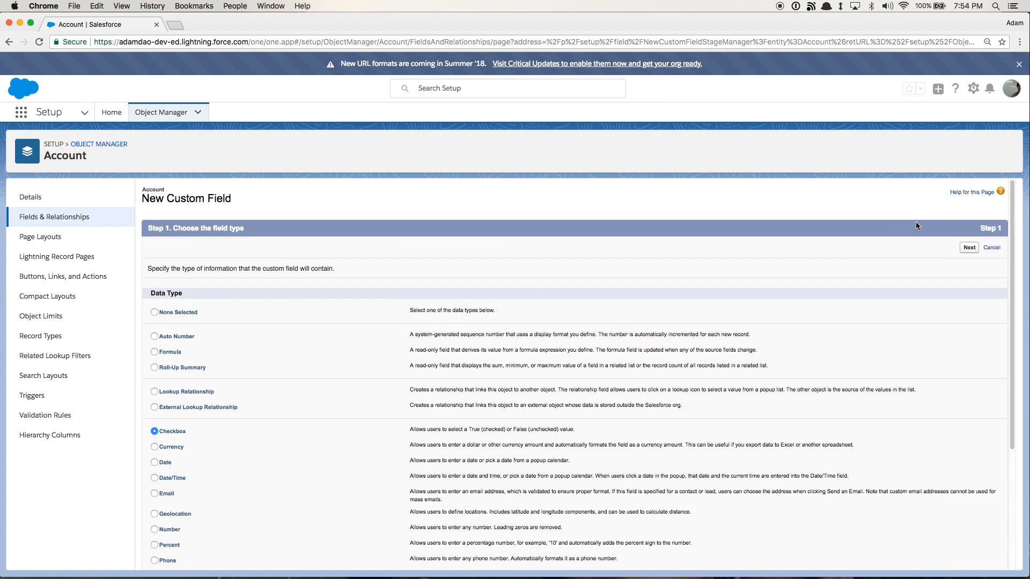
{"action": "left_click", "coordinate": [968, 248]}
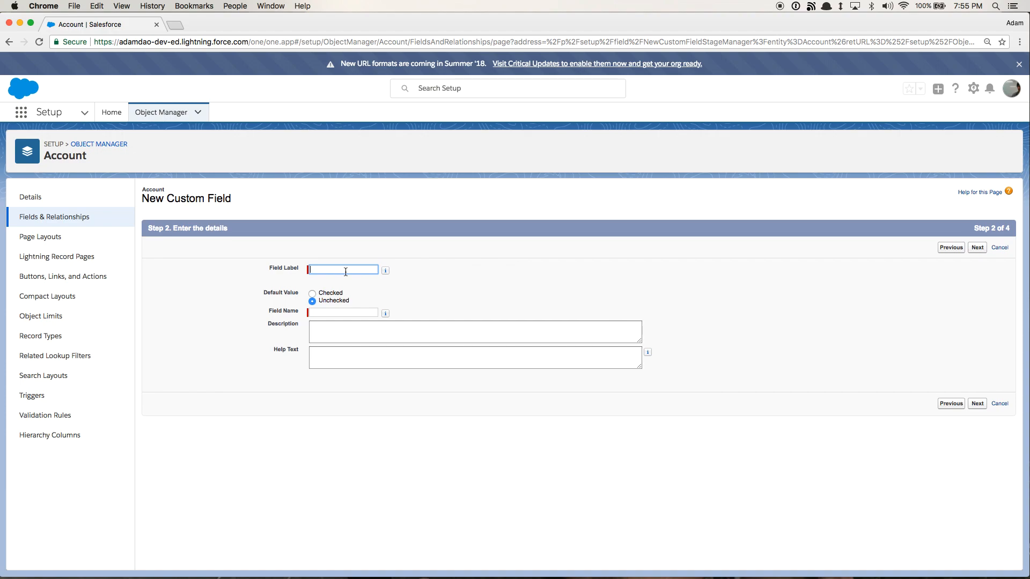
Label the field Alive? with field name Alive and default value Checked, then continue
{"action": "type", "text": "Alive?"}
{"action": "left_click", "coordinate": [312, 293]}
{"action": "left_click", "coordinate": [350, 324]}
{"action": "left_click", "coordinate": [343, 268]}
{"action": "left_click_drag", "start_coordinate": [352, 313], "coordinate": [292, 314]}
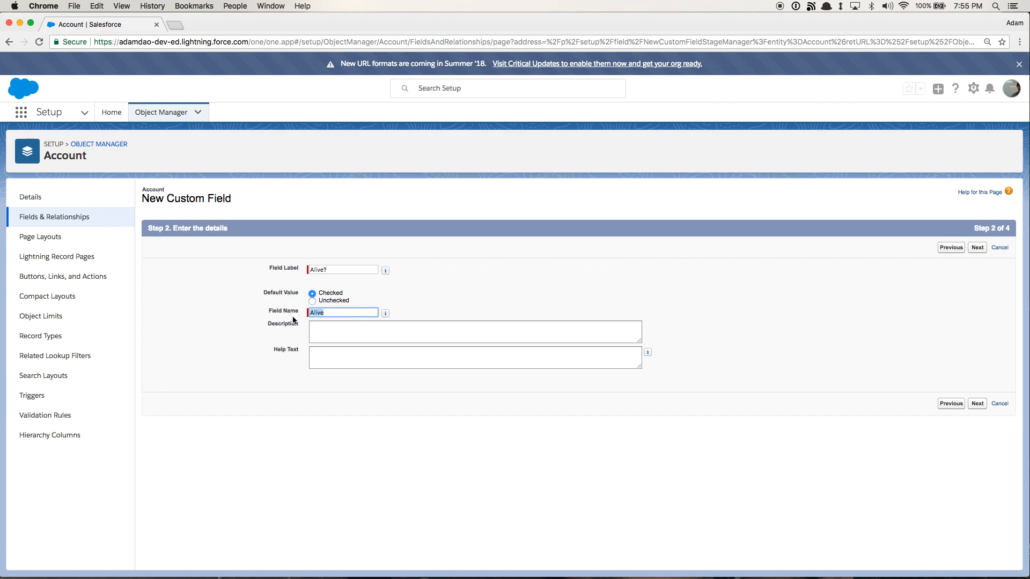
{"action": "left_click", "coordinate": [330, 313]}
{"action": "left_click", "coordinate": [355, 339]}
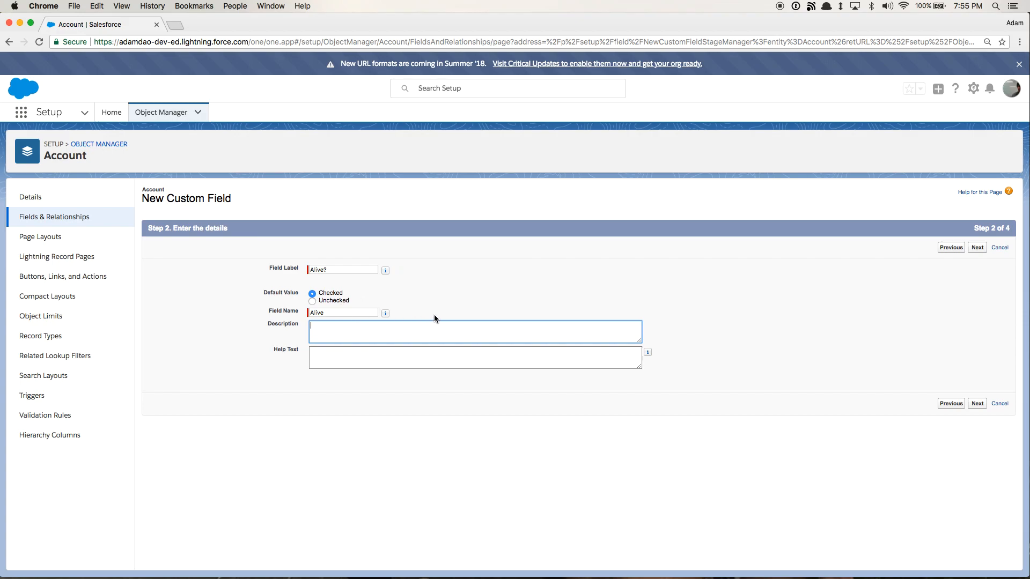
{"action": "left_click", "coordinate": [401, 353]}
{"action": "left_click", "coordinate": [674, 294]}
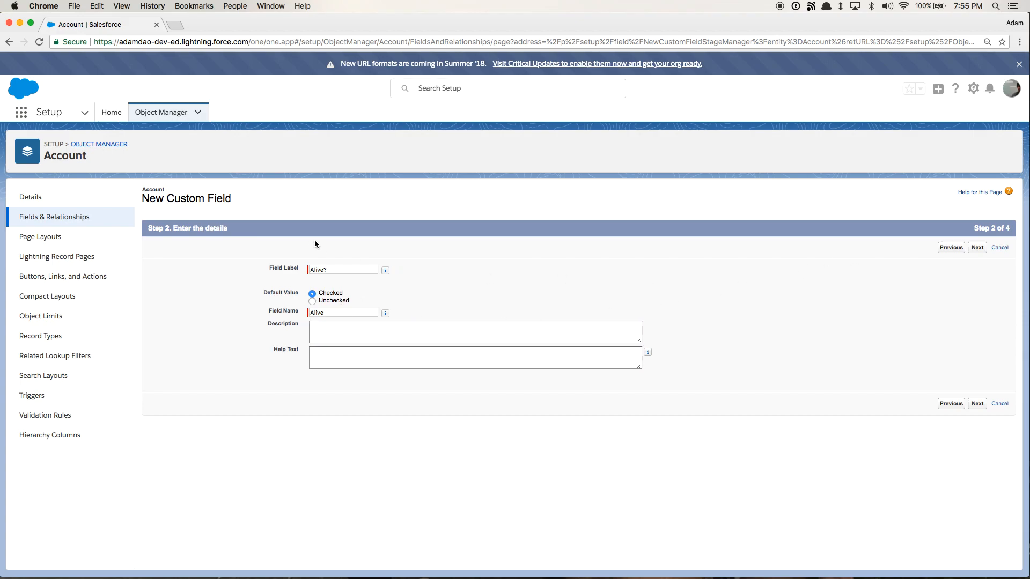
{"action": "left_click", "coordinate": [968, 249]}
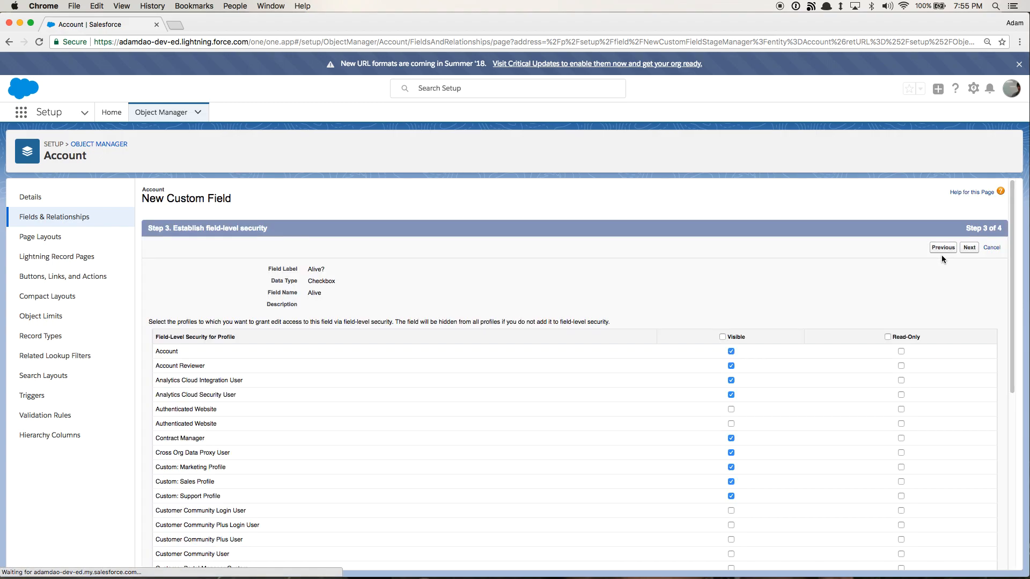
Keep the default field-level security and page layouts and save the new field
{"action": "scroll", "coordinate": [697, 276], "scroll_direction": "down", "scroll_amount": 5}
{"action": "scroll", "coordinate": [595, 349], "scroll_direction": "down", "scroll_amount": 3}
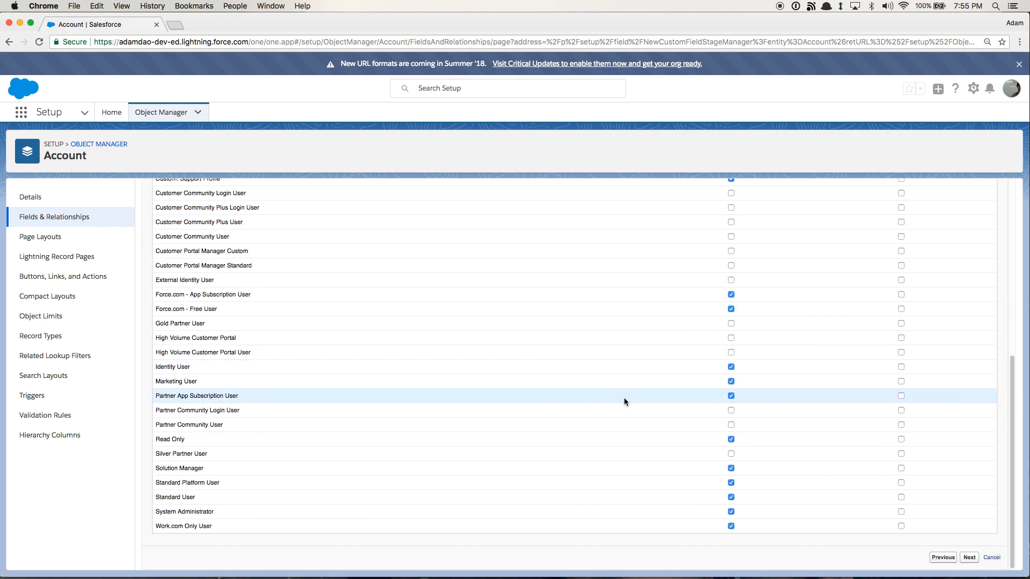
{"action": "scroll", "coordinate": [537, 391], "scroll_direction": "up", "scroll_amount": 10}
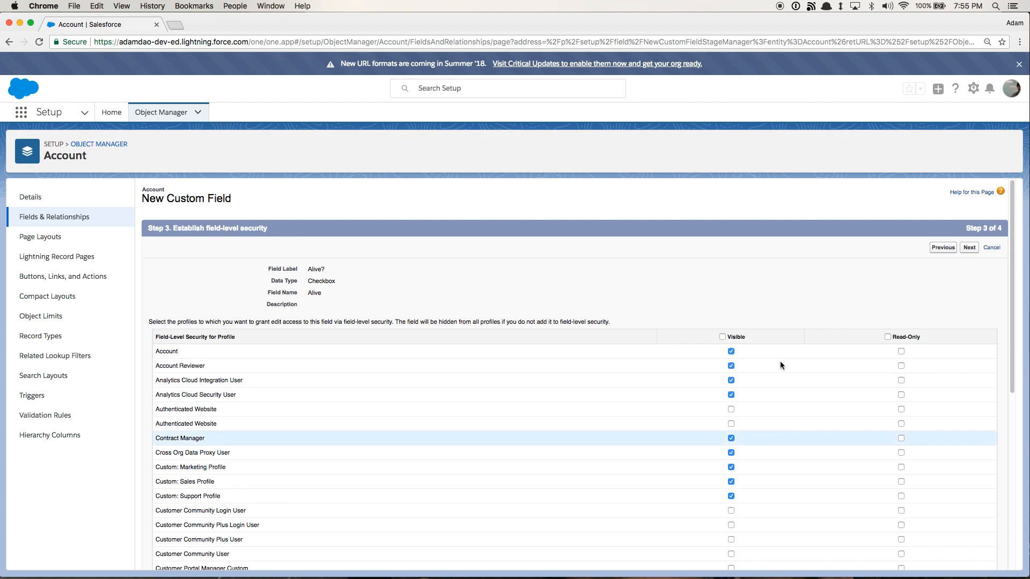
{"action": "left_click", "coordinate": [969, 248]}
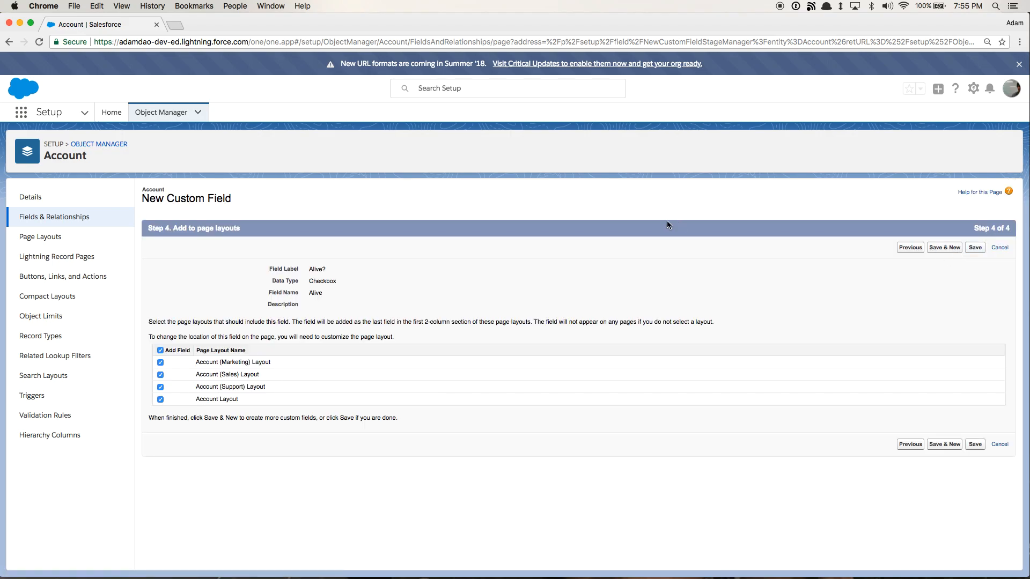
{"action": "left_click", "coordinate": [975, 250]}
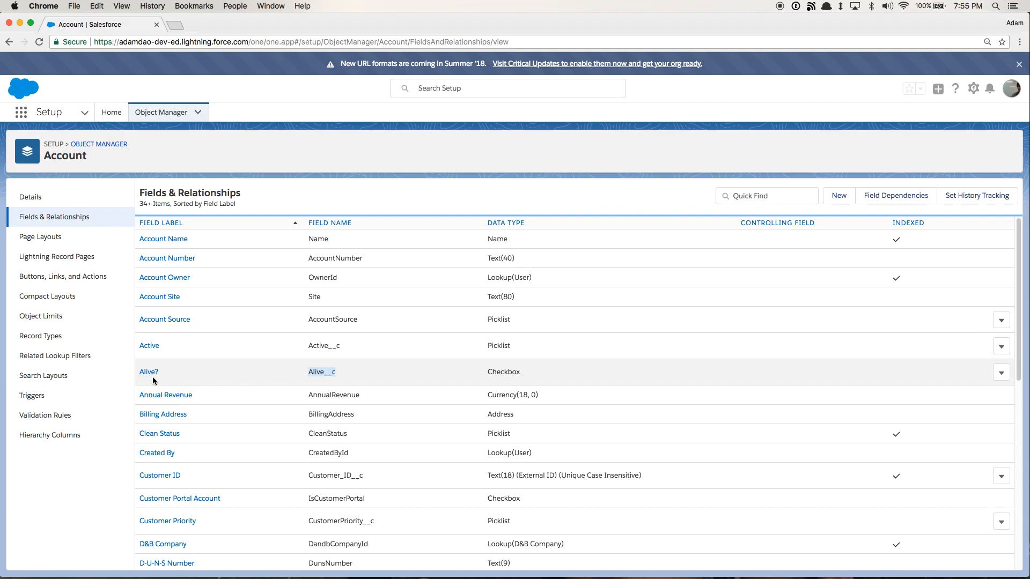
Open the Accounts tab through the App Launcher
{"action": "left_click_drag", "start_coordinate": [521, 374], "coordinate": [140, 374]}
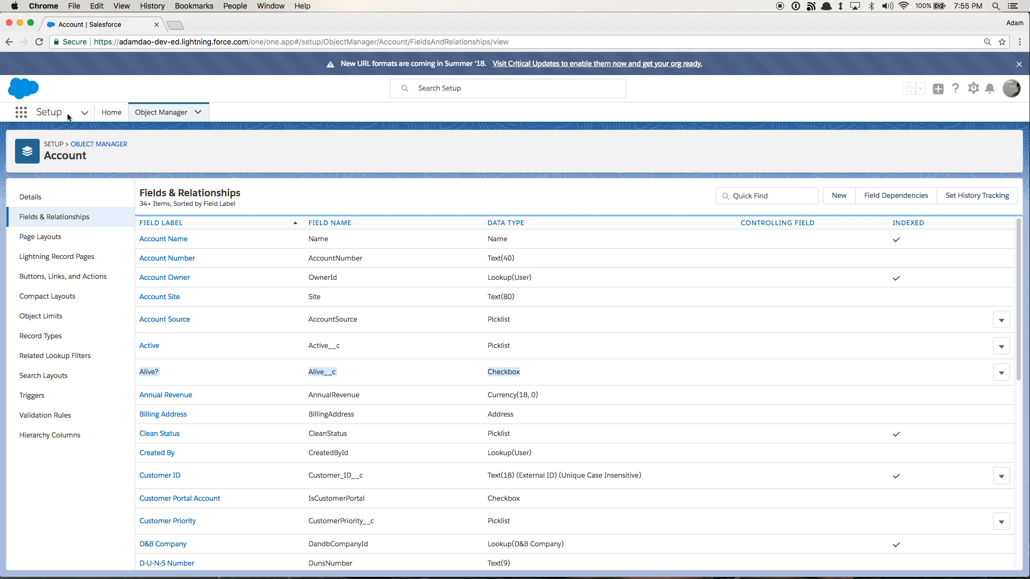
{"action": "left_click", "coordinate": [82, 115]}
{"action": "left_click", "coordinate": [21, 114]}
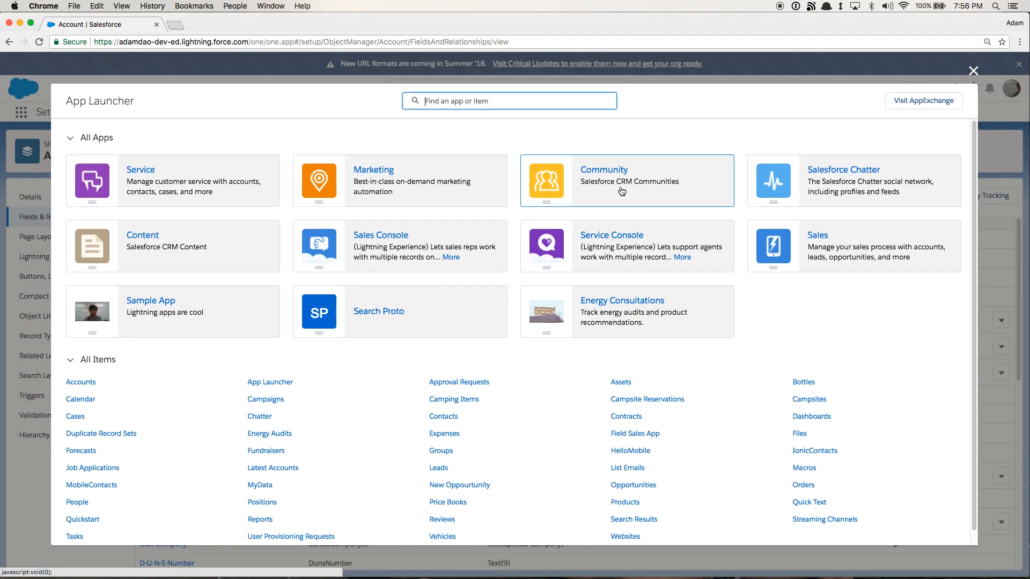
{"action": "left_click", "coordinate": [87, 389]}
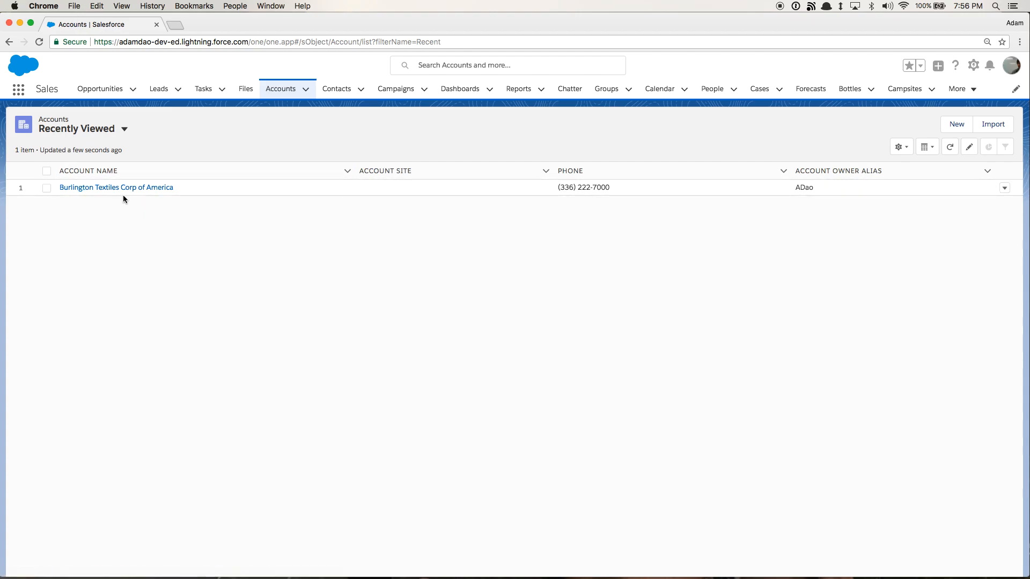
Switch to the All Accounts list view and open ABC Genius Tech Consulting
{"action": "left_click", "coordinate": [125, 135]}
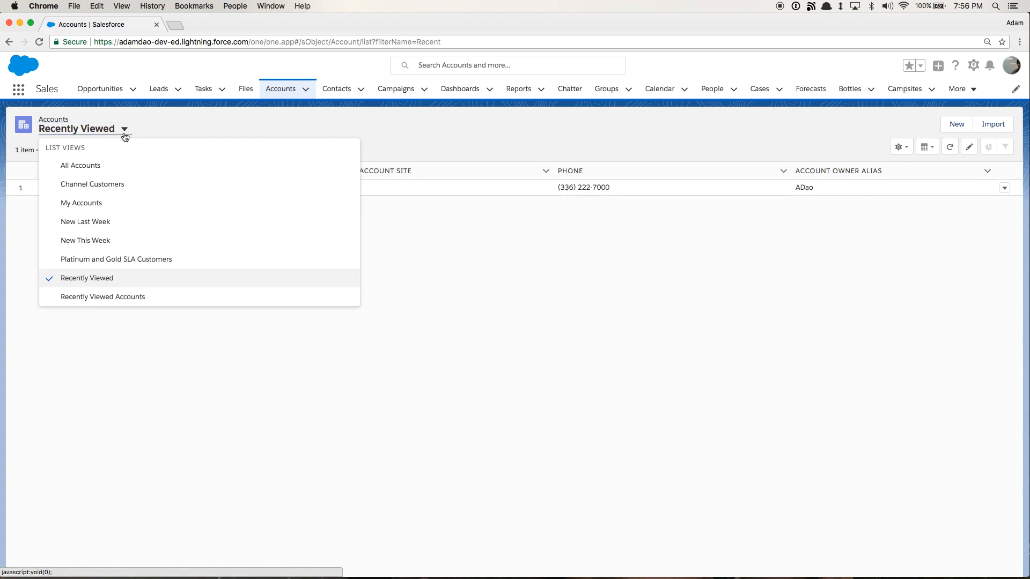
{"action": "left_click", "coordinate": [78, 167]}
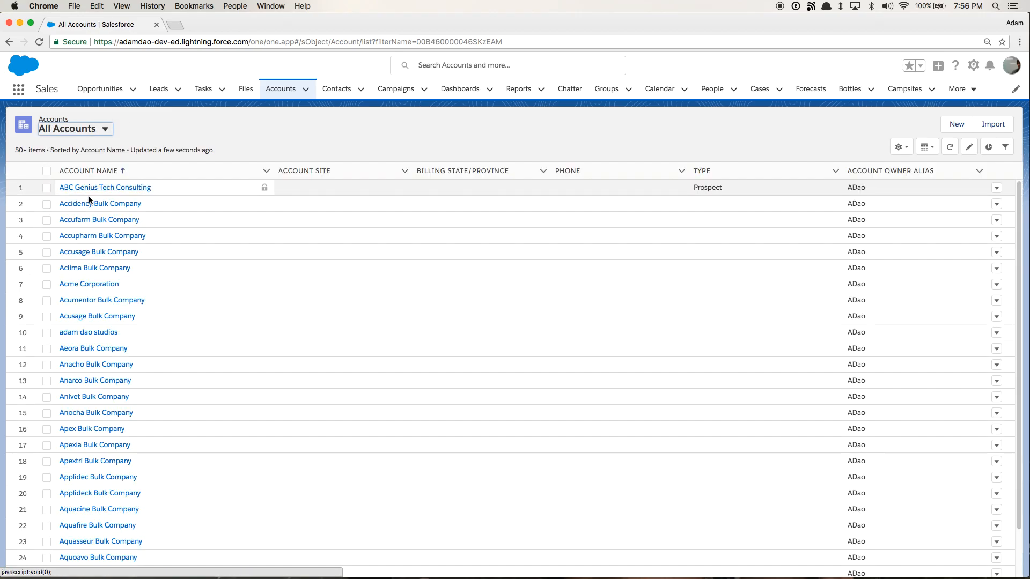
{"action": "left_click", "coordinate": [109, 189]}
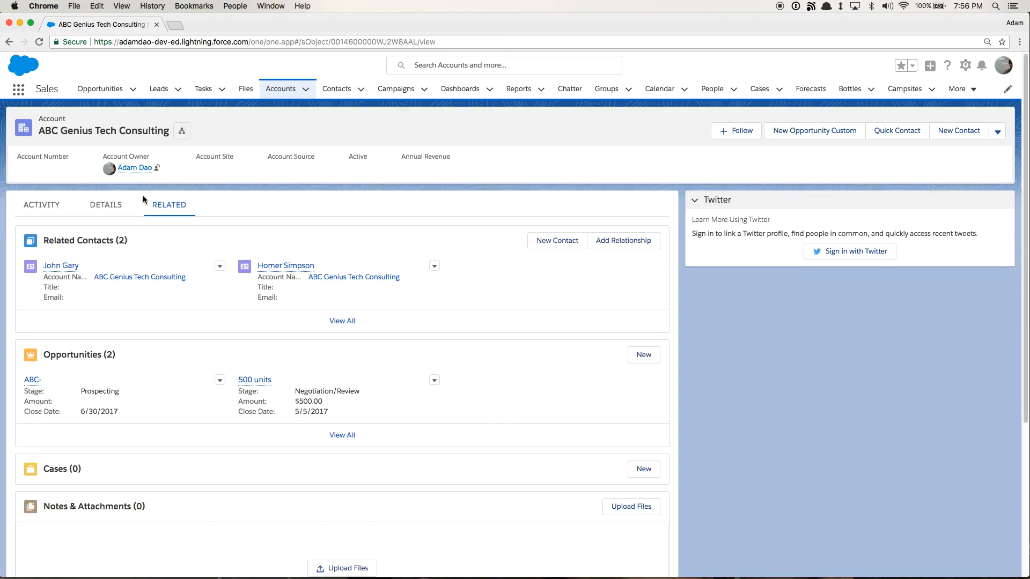
Check the Alive? box in the account's details and save the record
{"action": "left_click", "coordinate": [134, 212]}
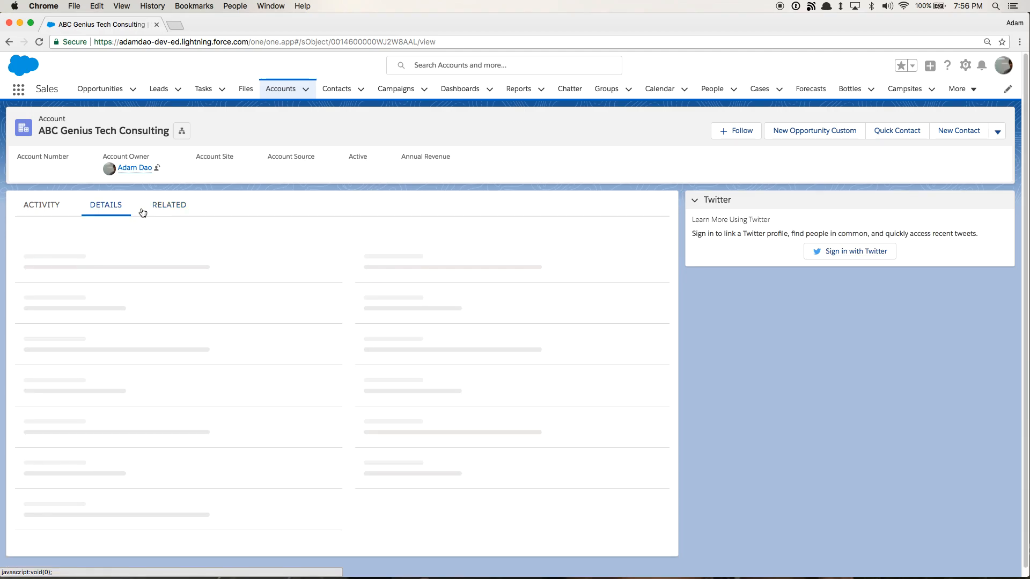
{"action": "scroll", "coordinate": [288, 240], "scroll_direction": "down", "scroll_amount": 3}
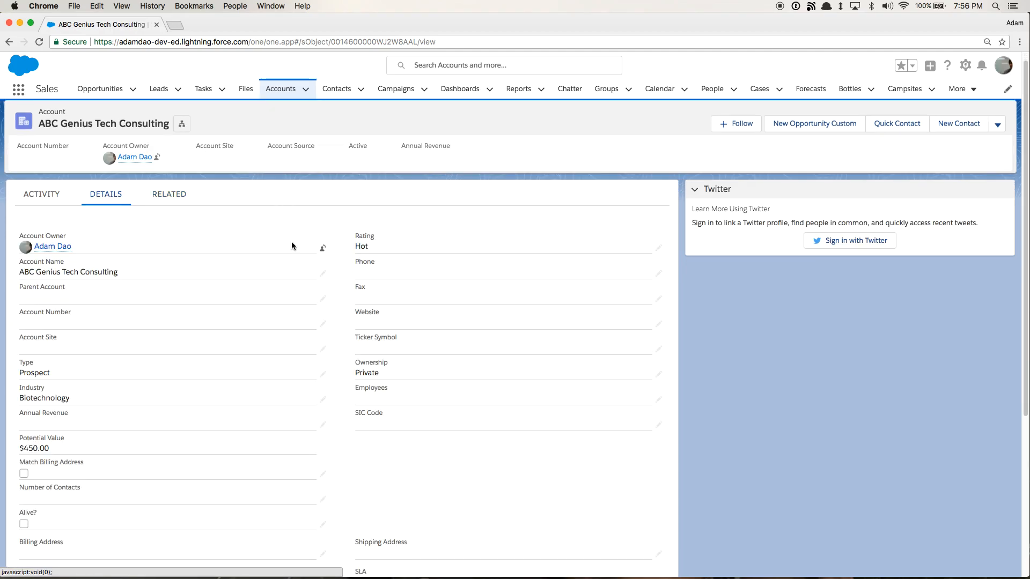
{"action": "scroll", "coordinate": [321, 264], "scroll_direction": "down", "scroll_amount": 2}
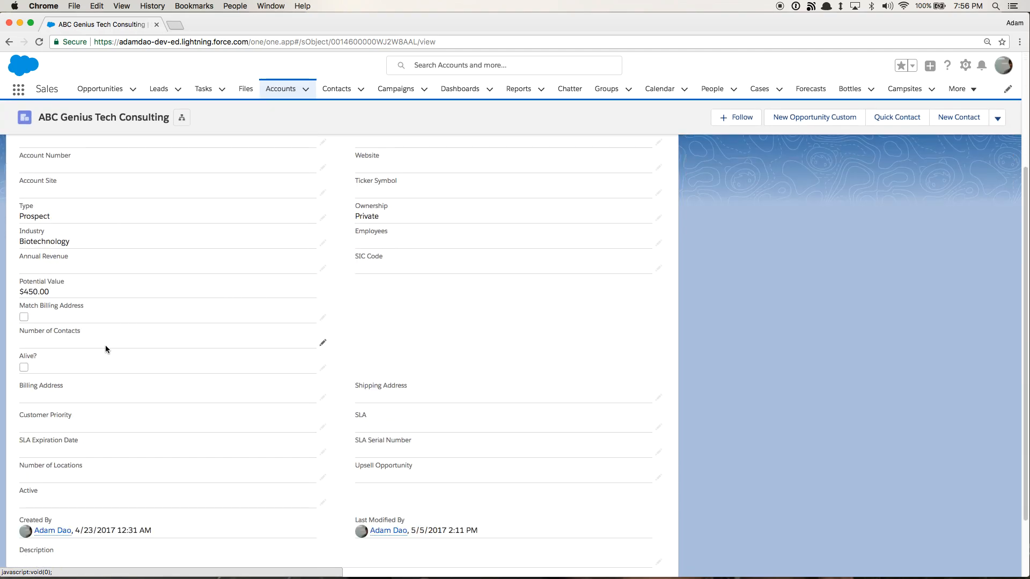
{"action": "double_click", "coordinate": [27, 369]}
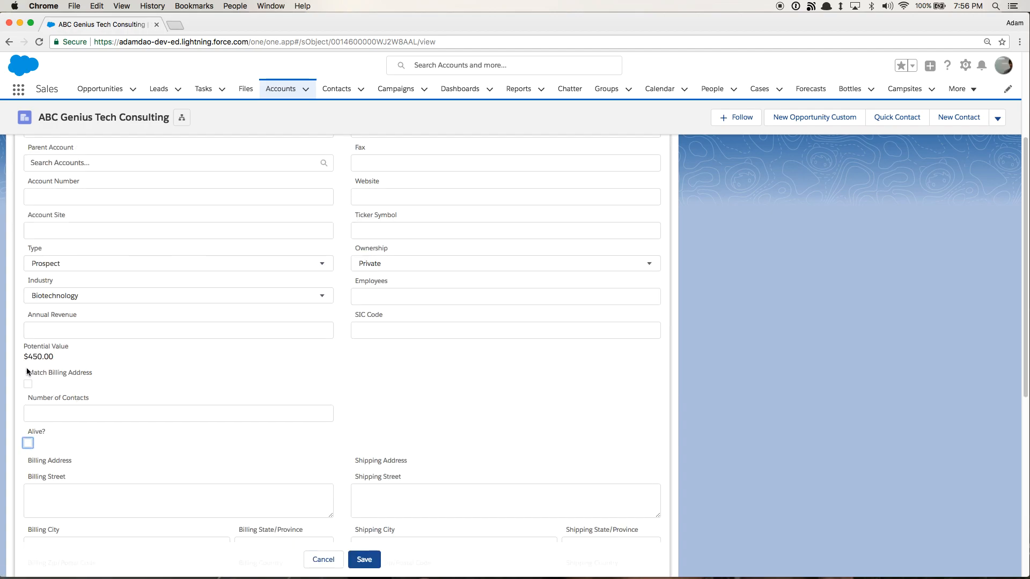
{"action": "left_click", "coordinate": [27, 444]}
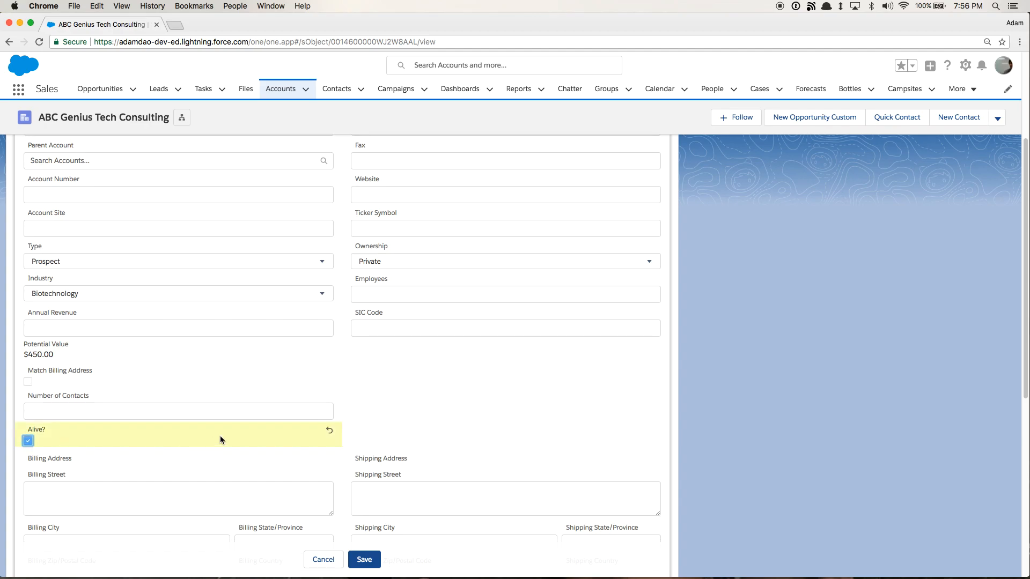
{"action": "scroll", "coordinate": [245, 414], "scroll_direction": "up", "scroll_amount": 3}
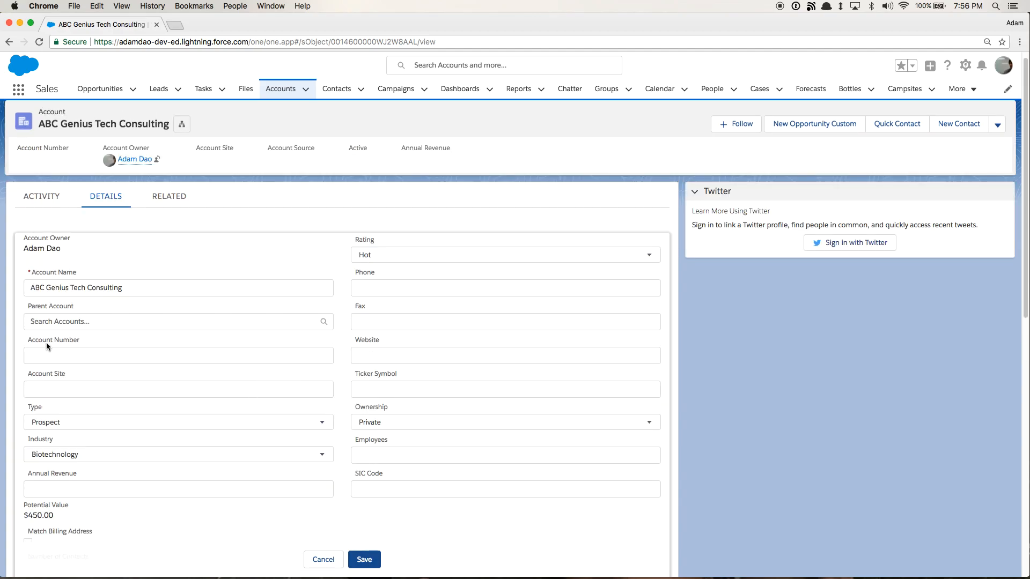
{"action": "left_click", "coordinate": [364, 560]}
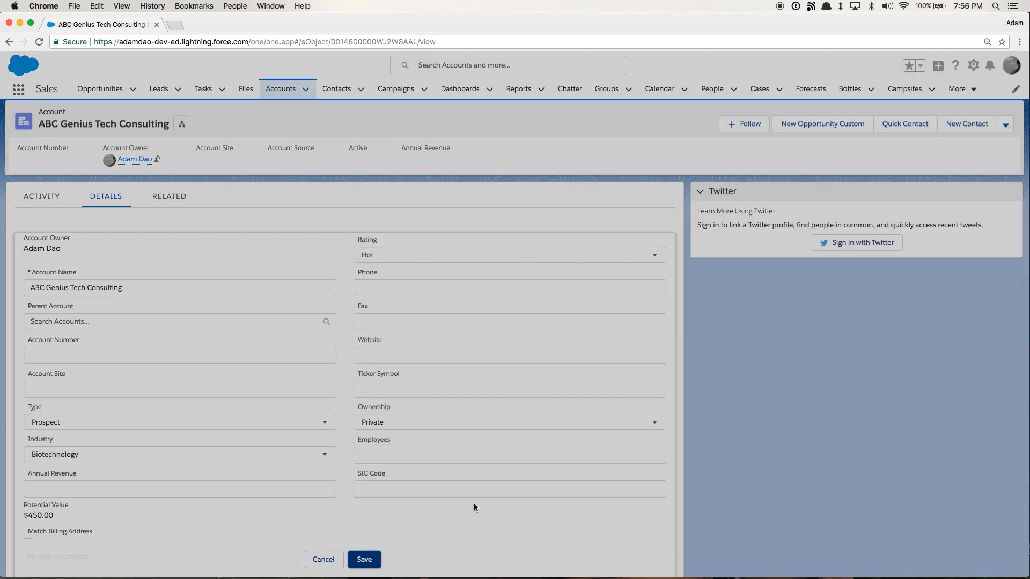
{"action": "scroll", "coordinate": [458, 470], "scroll_direction": "down", "scroll_amount": 2}
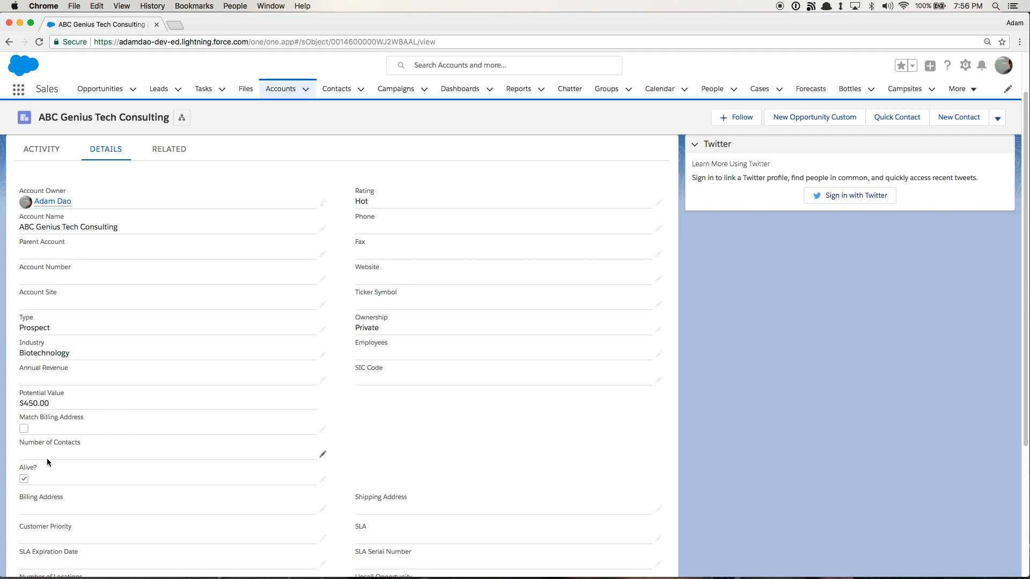
{"action": "scroll", "coordinate": [441, 373], "scroll_direction": "down", "scroll_amount": 2}
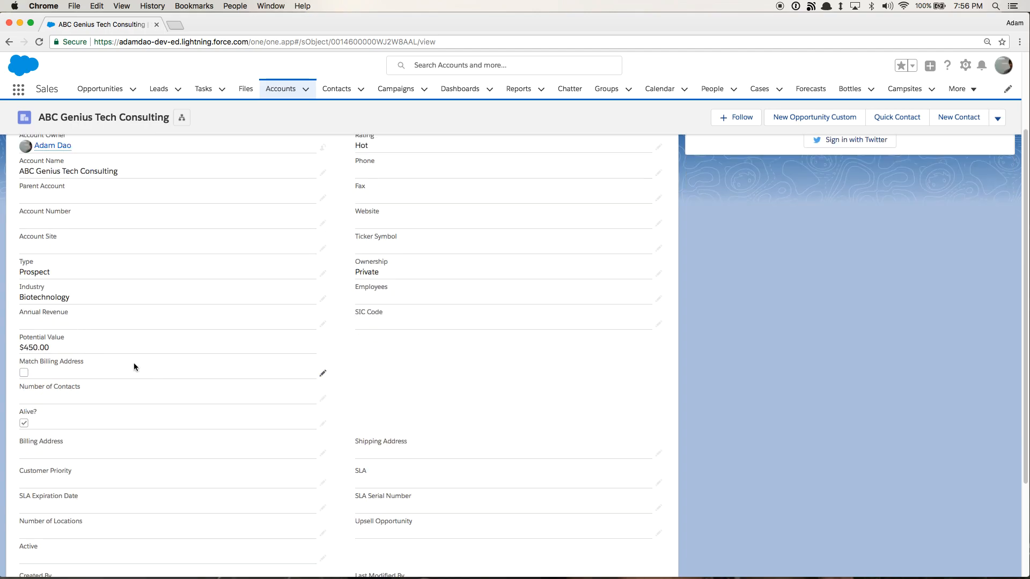